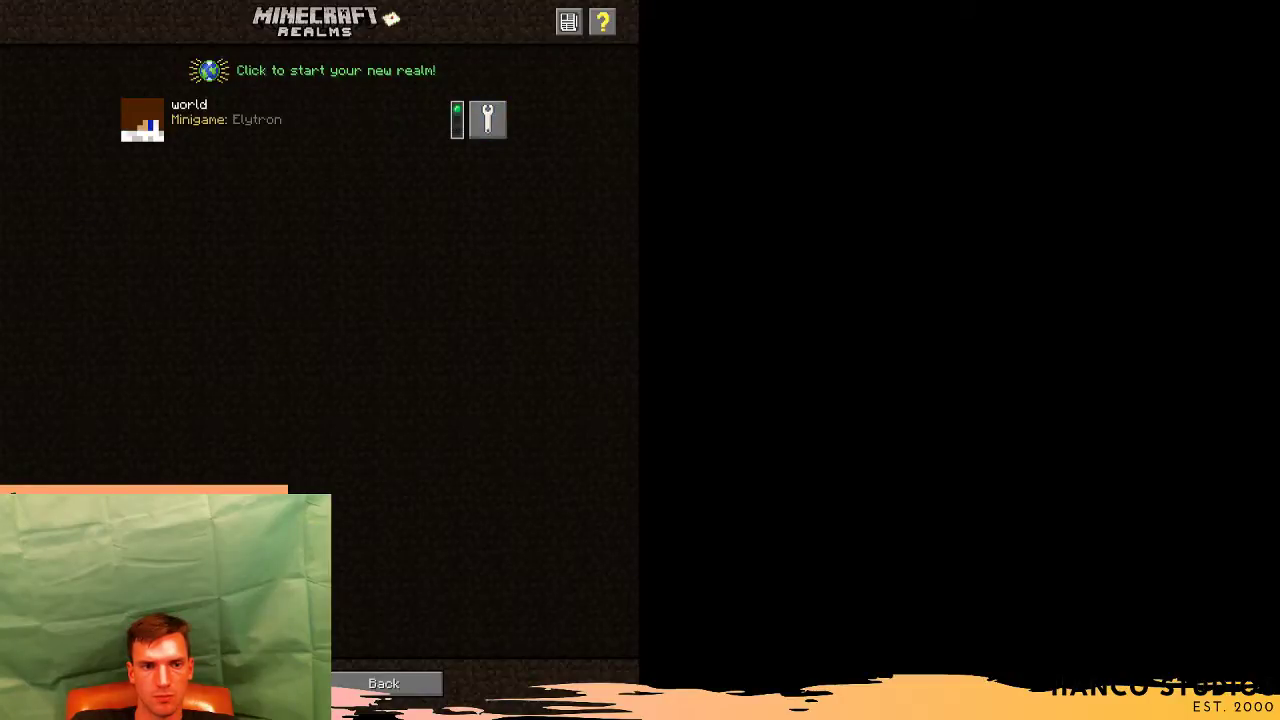
- Cancel connecting to the realm 'world', then switch it from its minigame to World 1
left_click(343, 119)
left_click(348, 126)
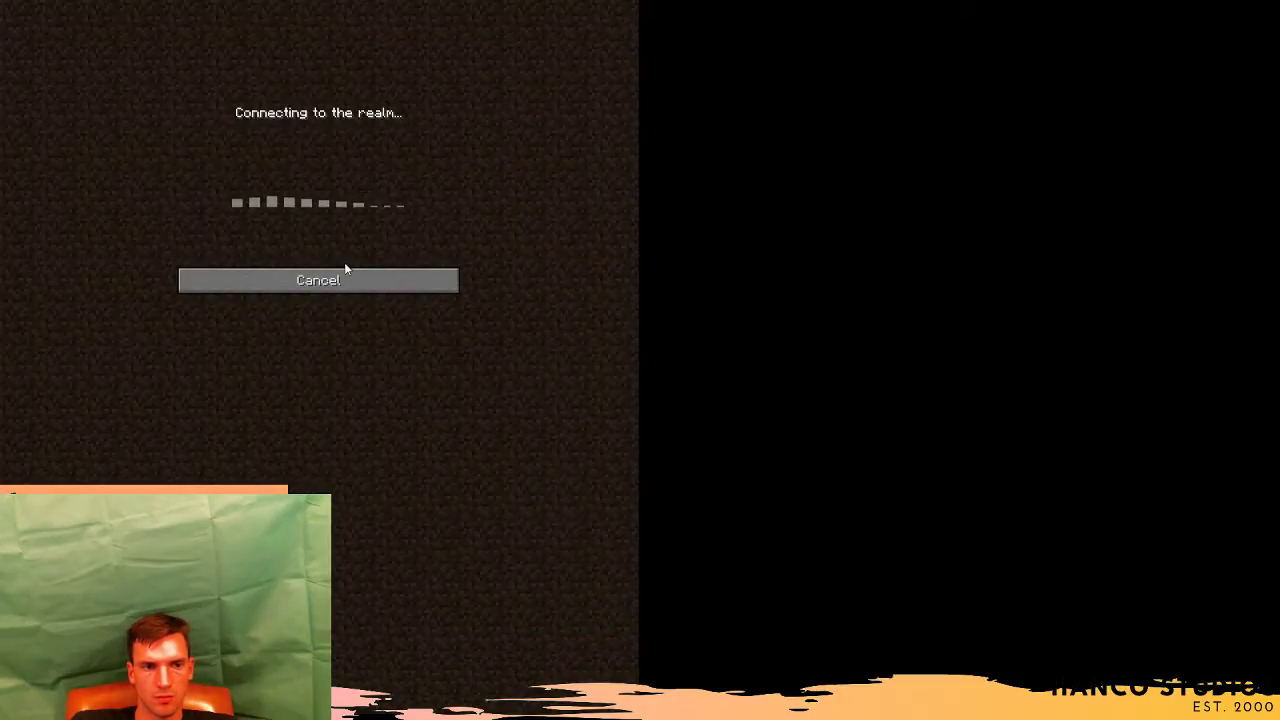
left_click(355, 286)
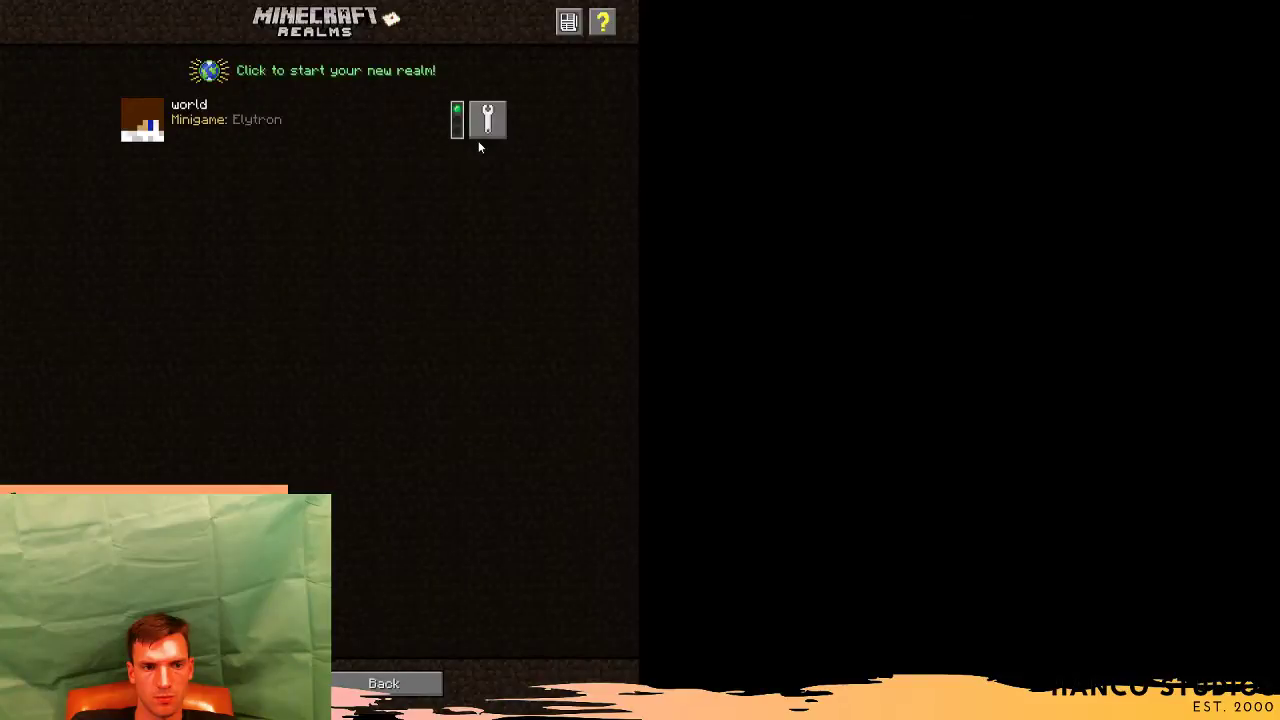
left_click(487, 119)
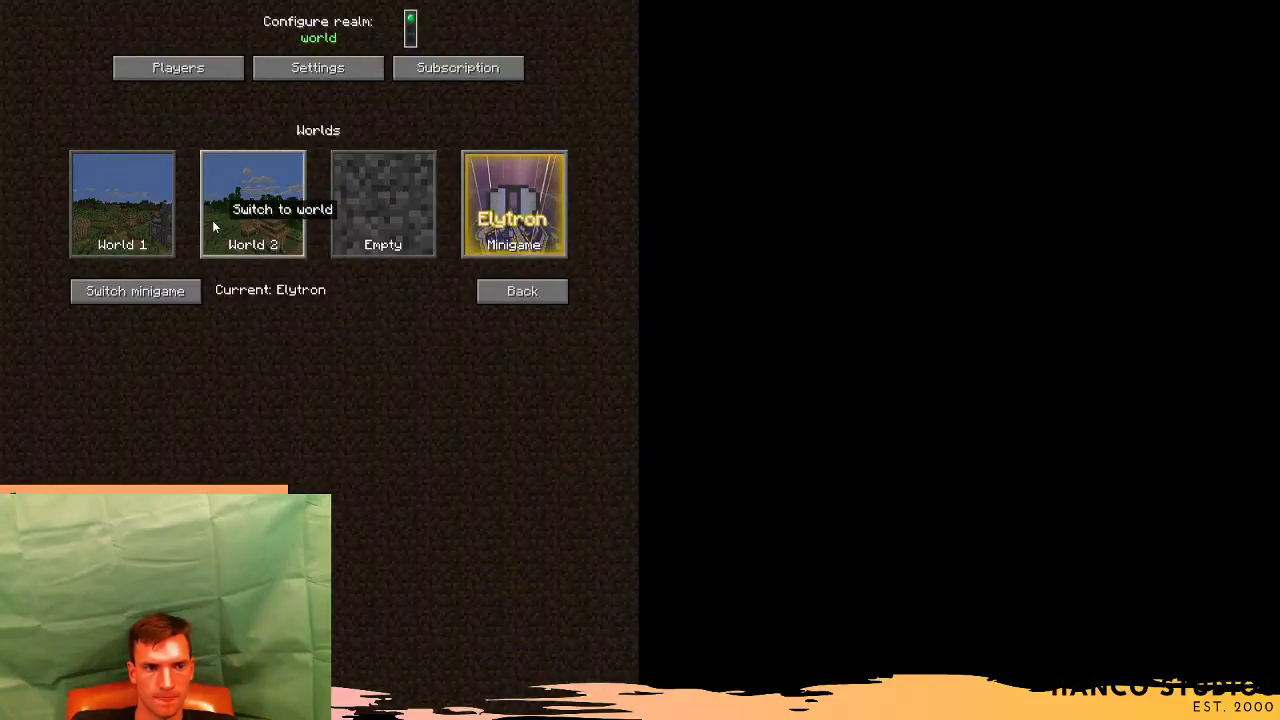
left_click(125, 222)
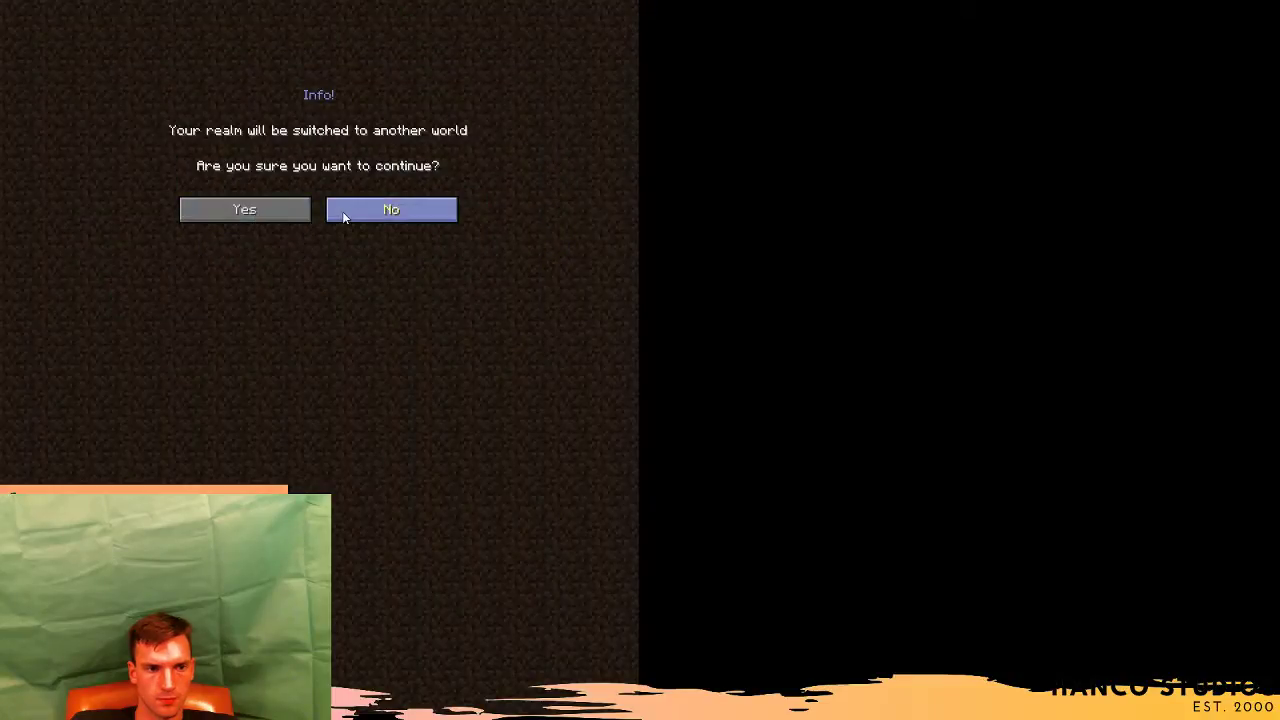
left_click(251, 210)
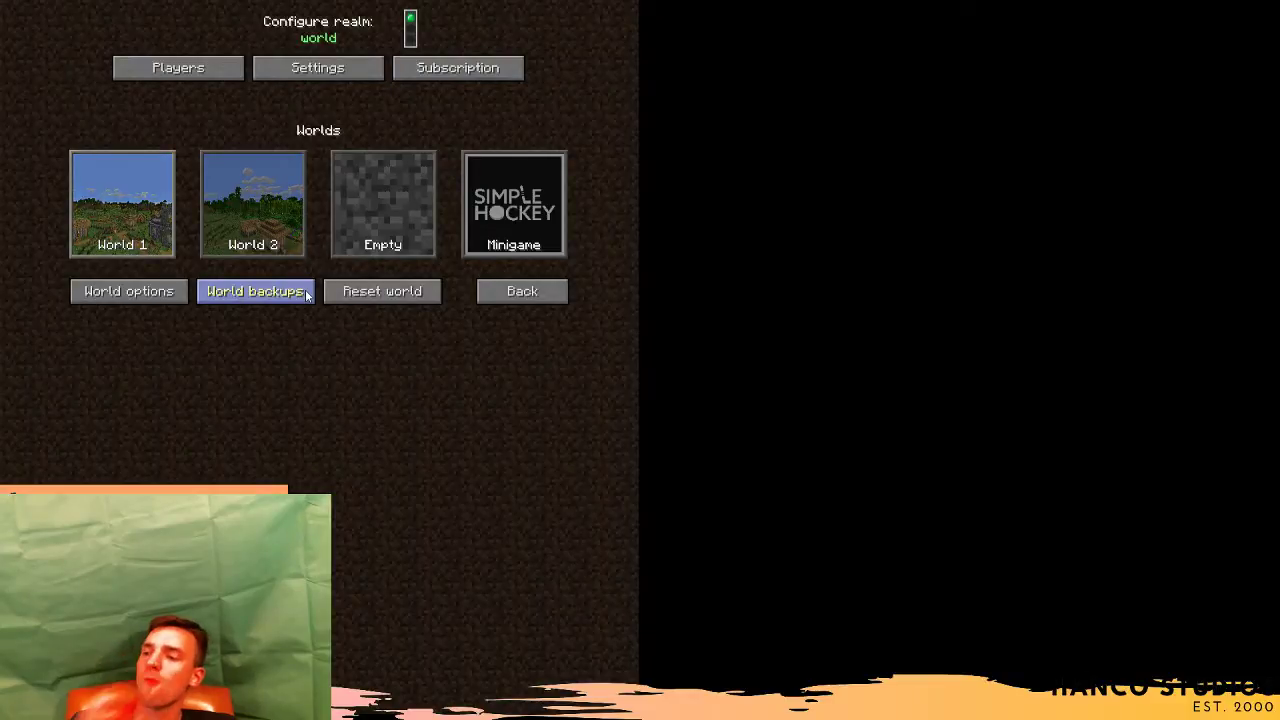
- Reopen the realm's configuration, review World 1's options unchanged, and show its two invited players
left_click(152, 222)
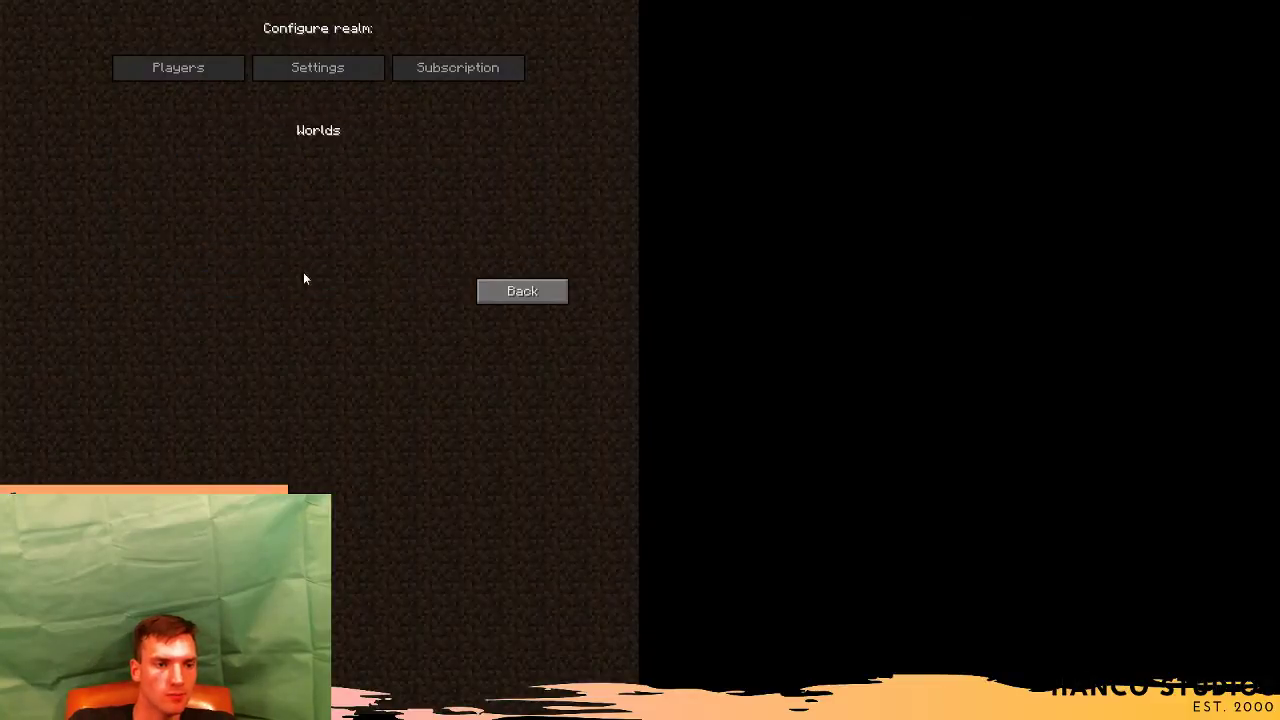
left_click(520, 293)
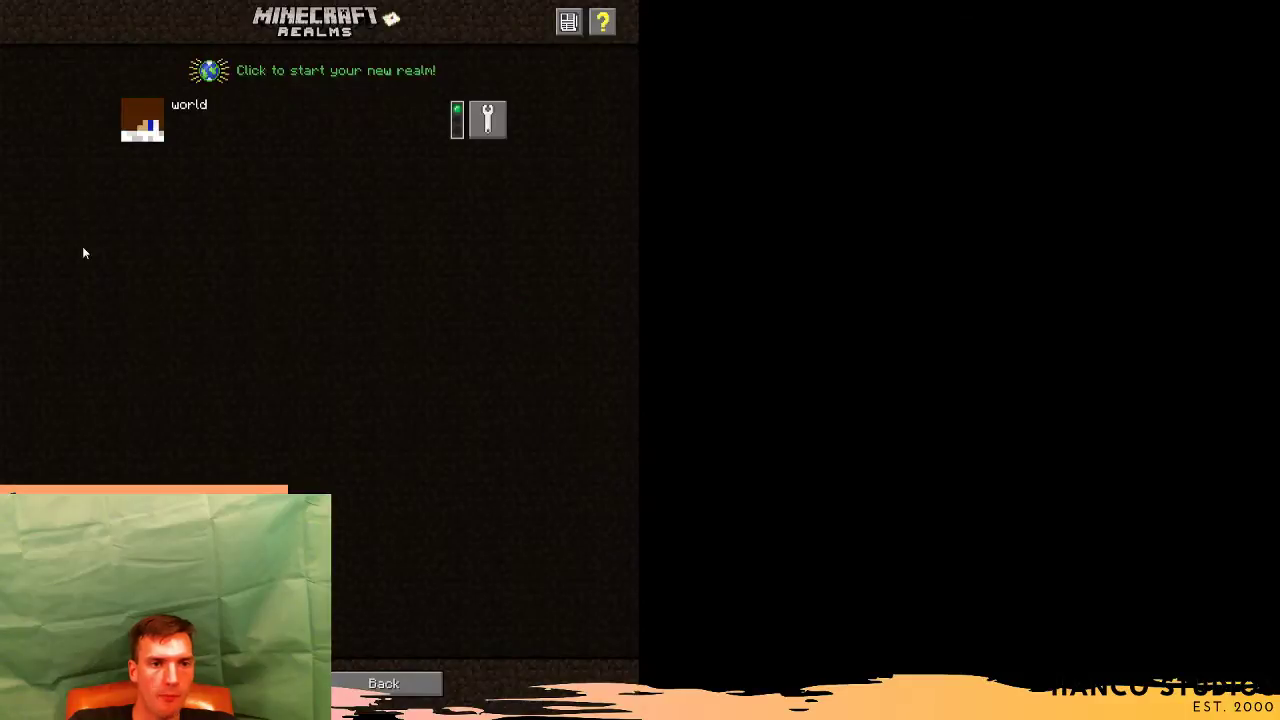
left_click(201, 129)
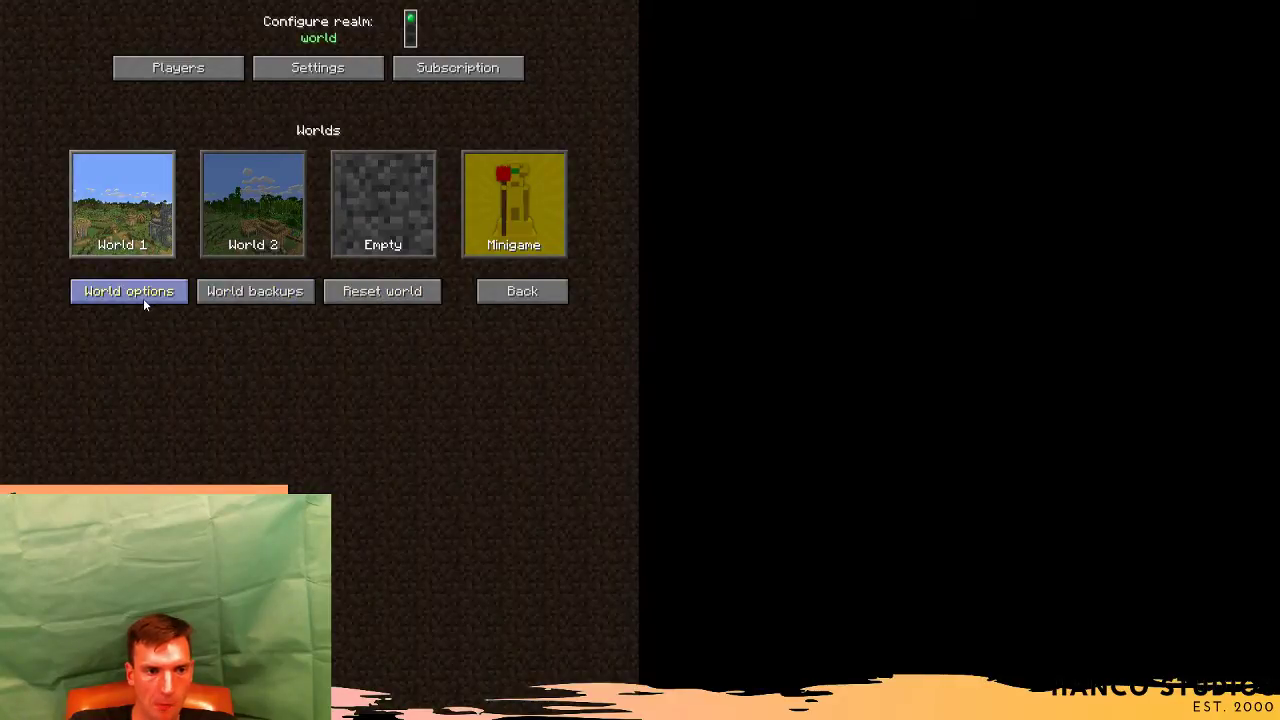
left_click(138, 291)
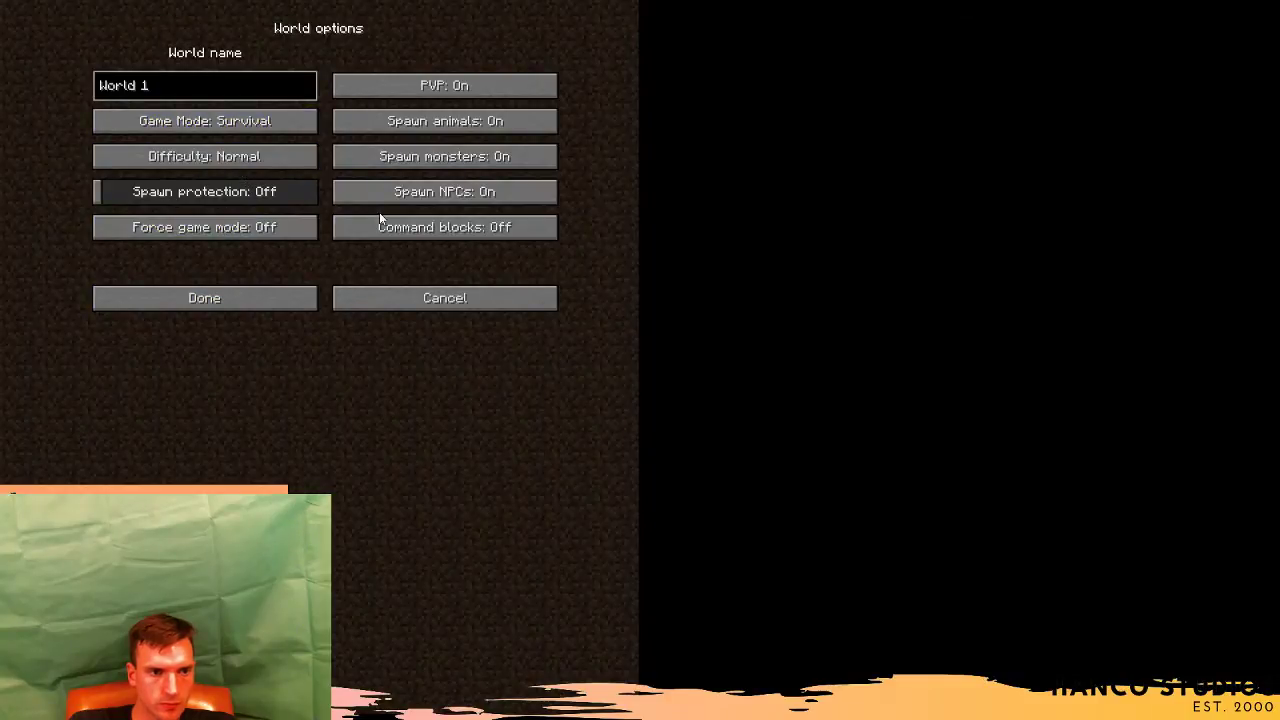
left_click(280, 300)
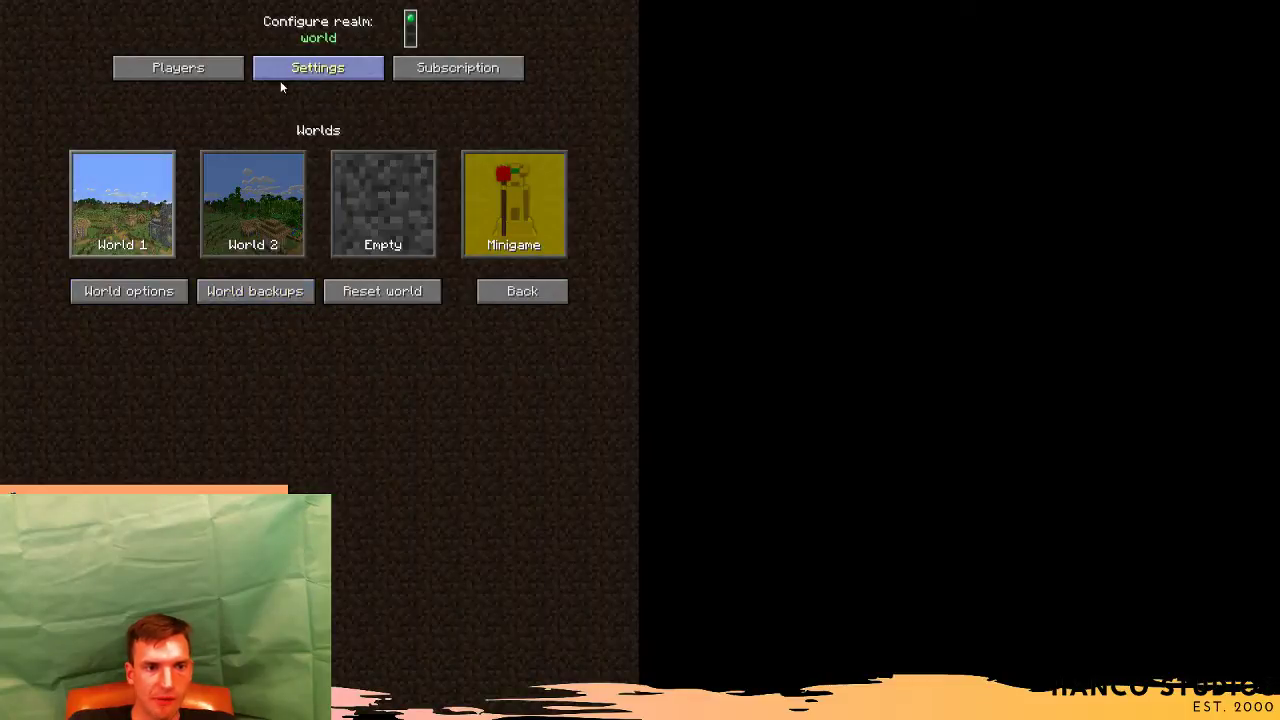
key("Tab")
- Start and cancel a player invite, then return to the realm's configuration showing World 1 and World 2
key("Return")
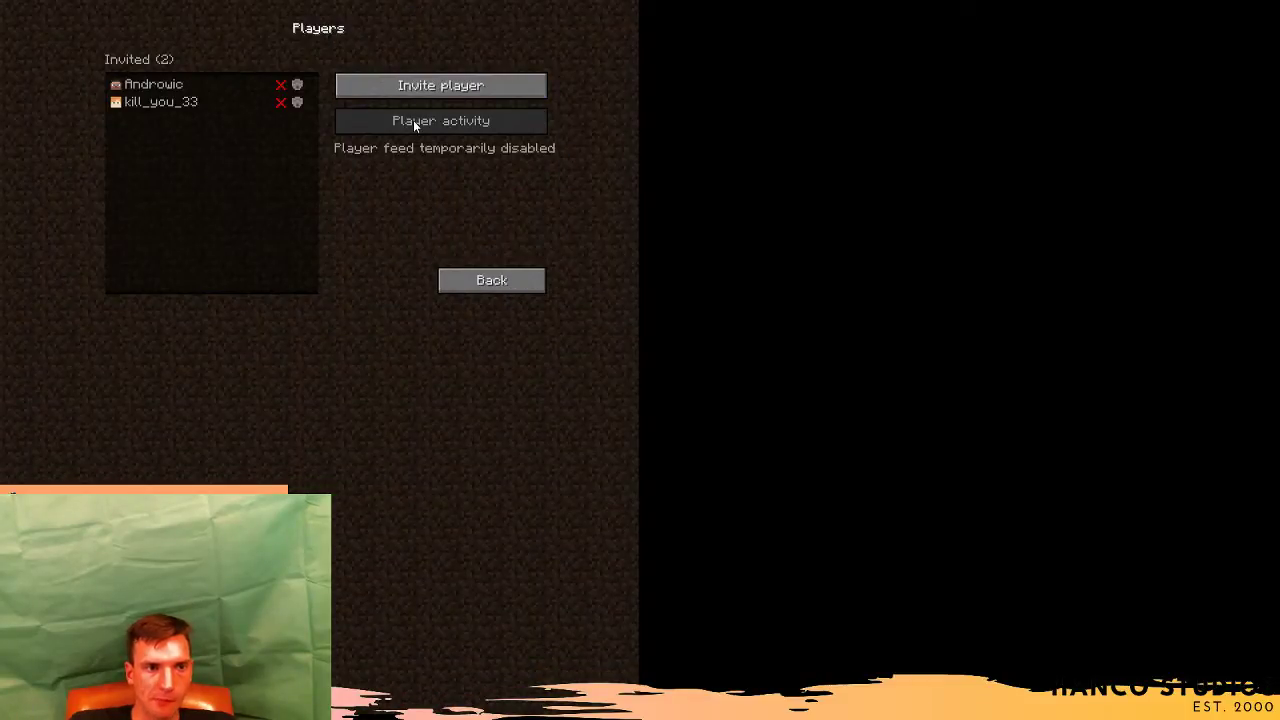
left_click(410, 88)
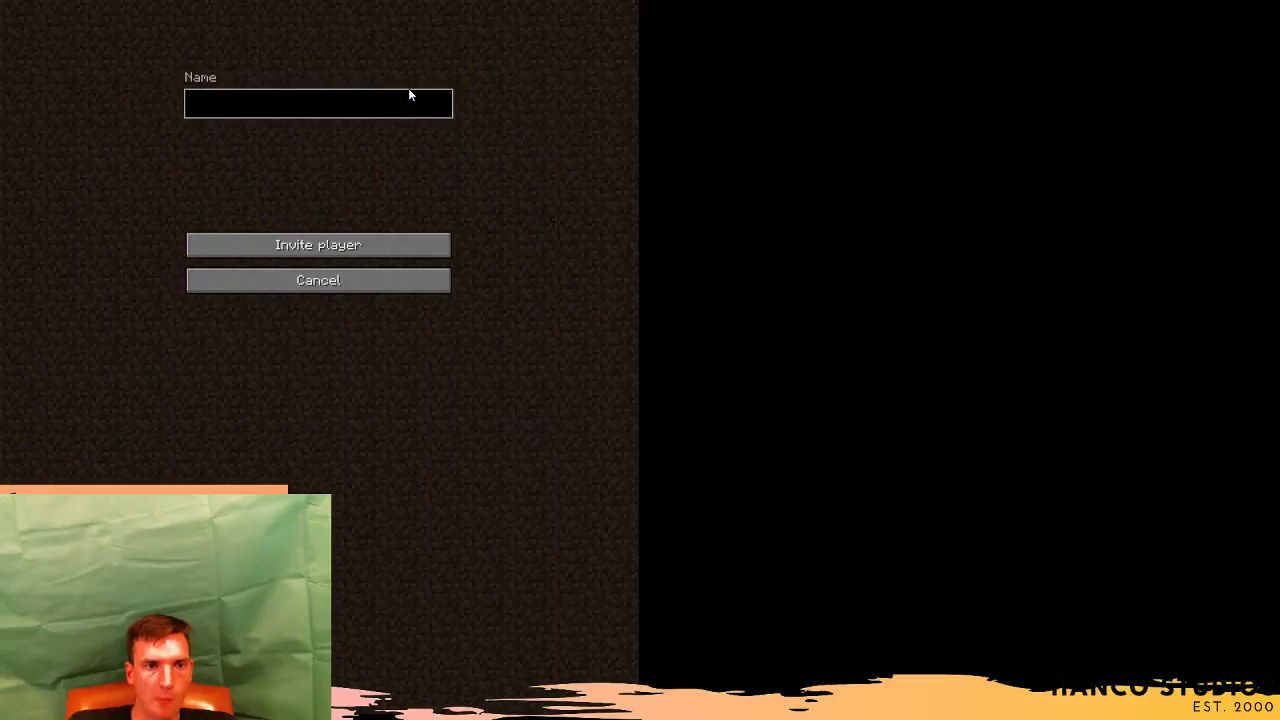
left_click(270, 256)
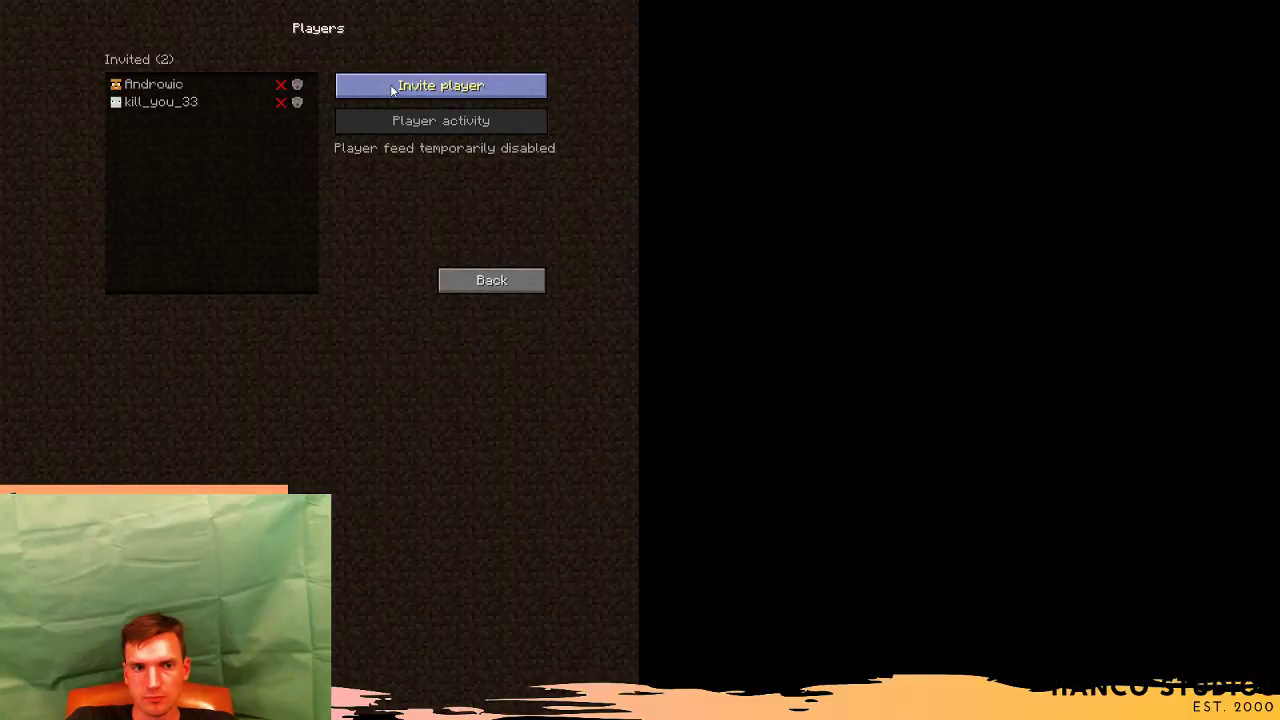
left_click(445, 87)
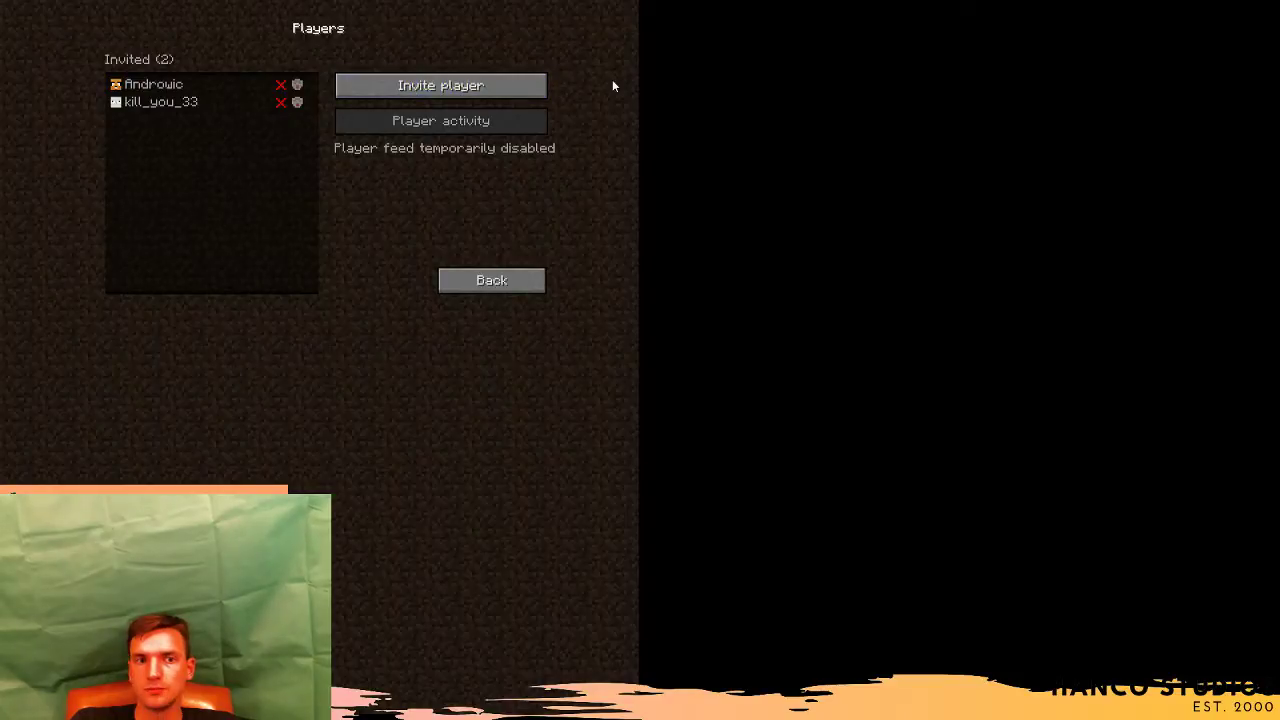
left_click(492, 282)
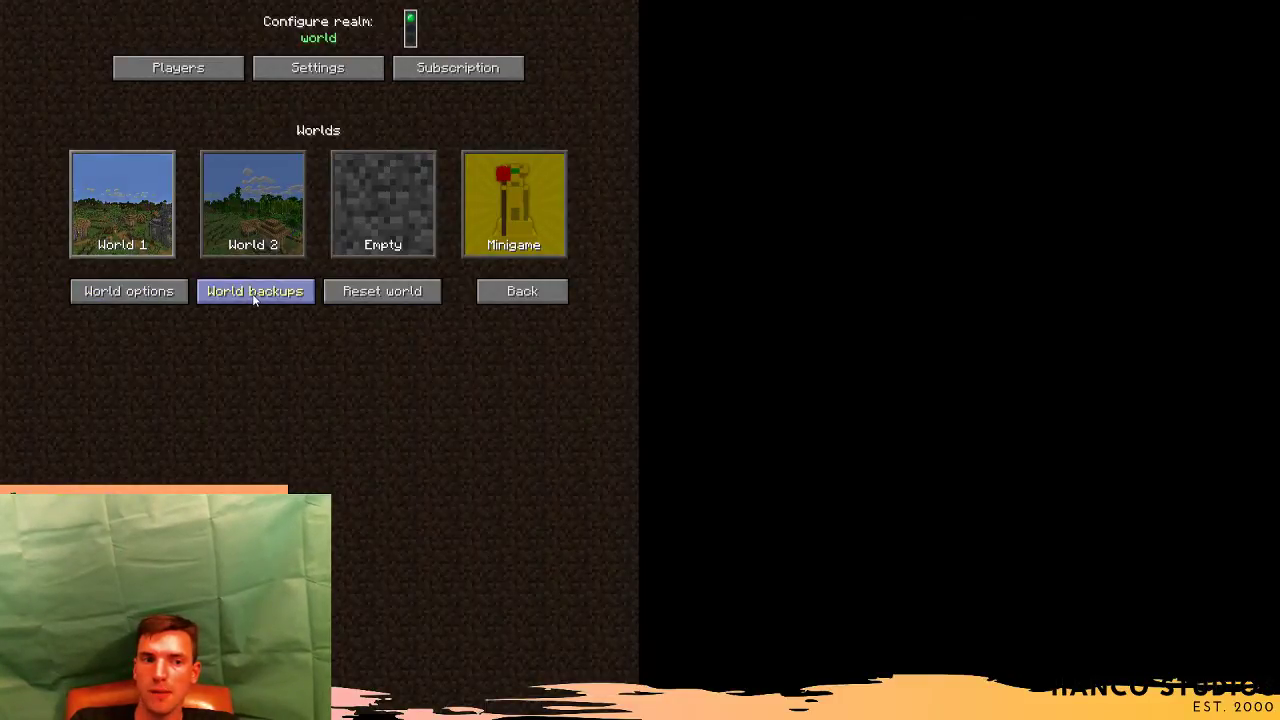
- Rename the realm's world to 'beefy wang' and back out to the Realms list
left_click(128, 291)
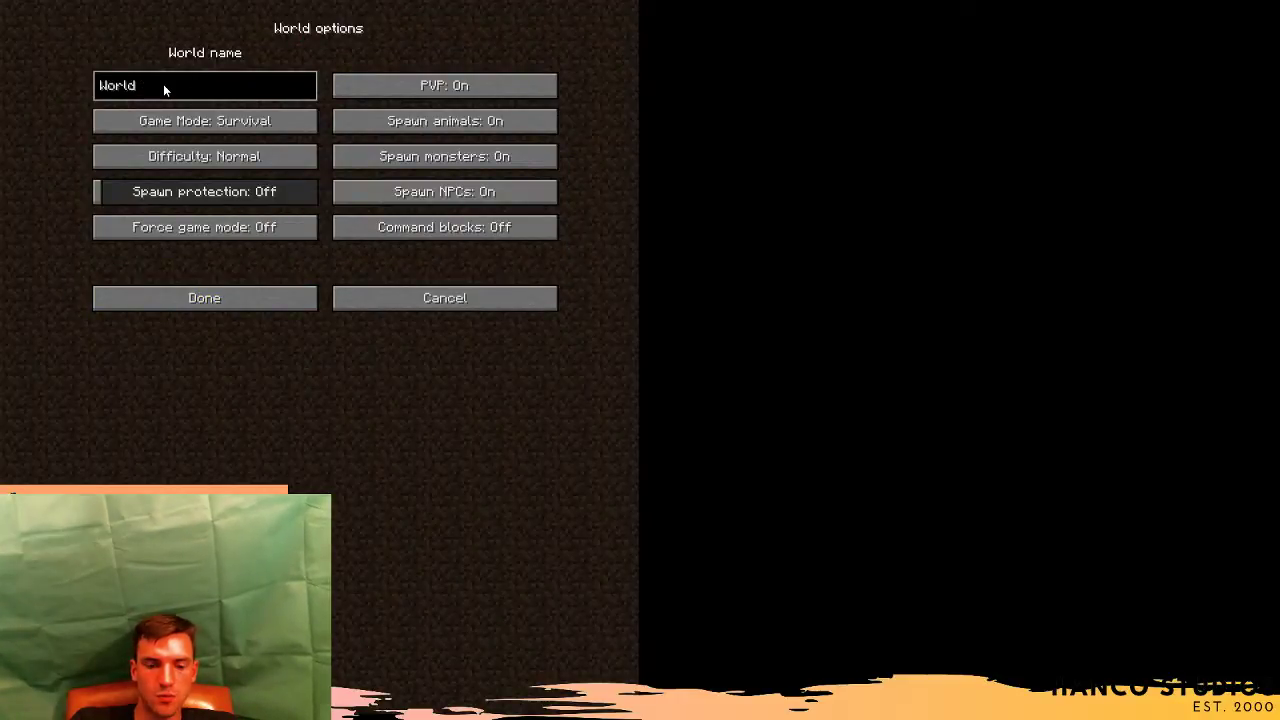
key("BackSpace")
key("BackSpace")
key("BackSpace")
key("BackSpace")
key("BackSpace")
type("b")
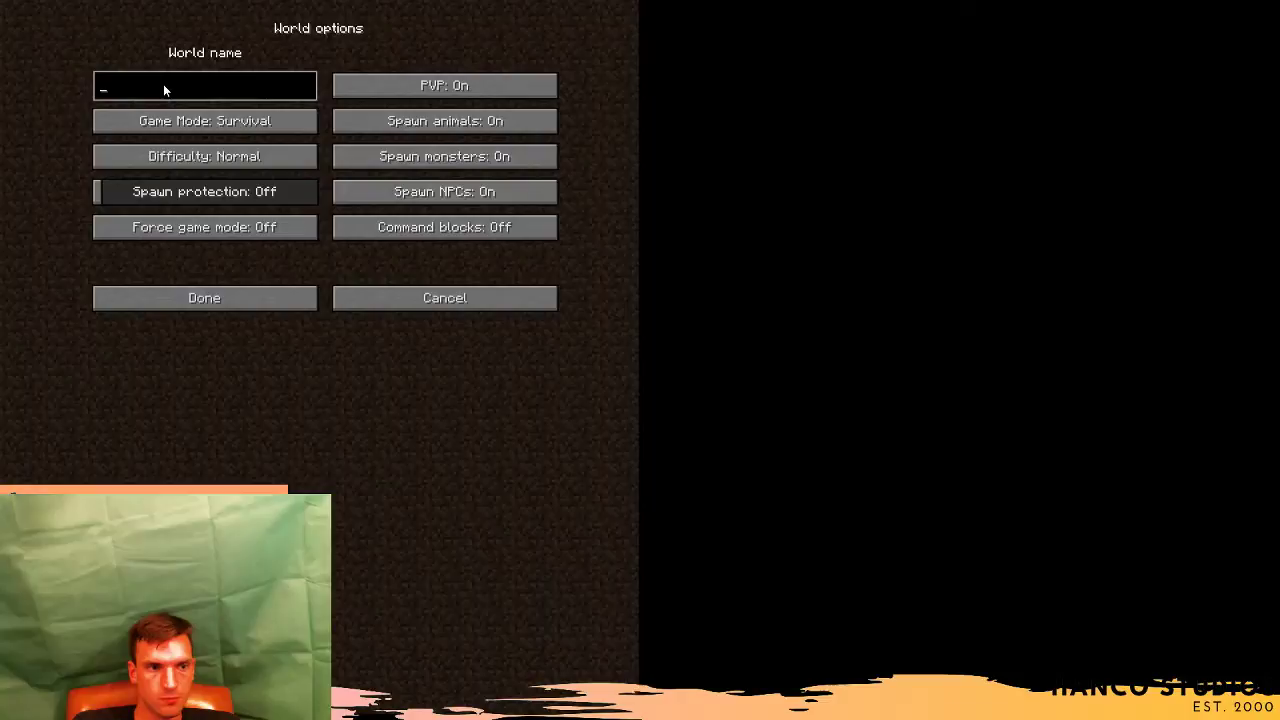
type("eefy")
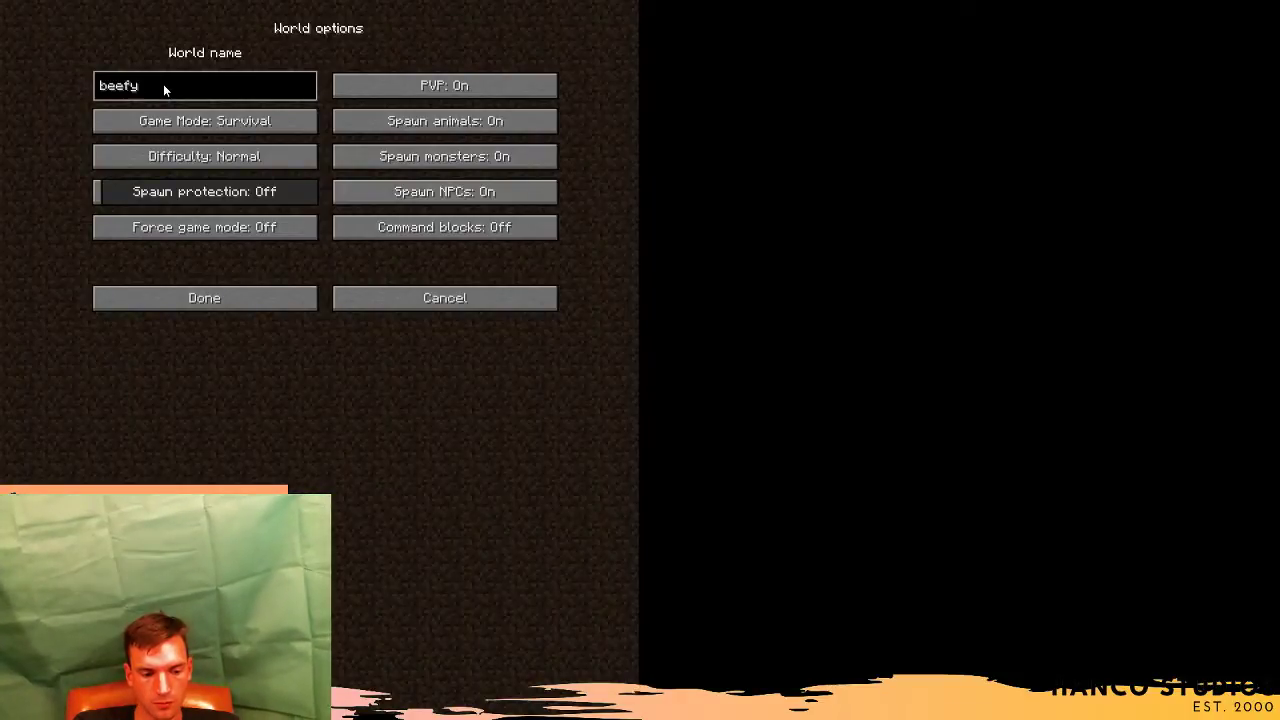
type(" wang")
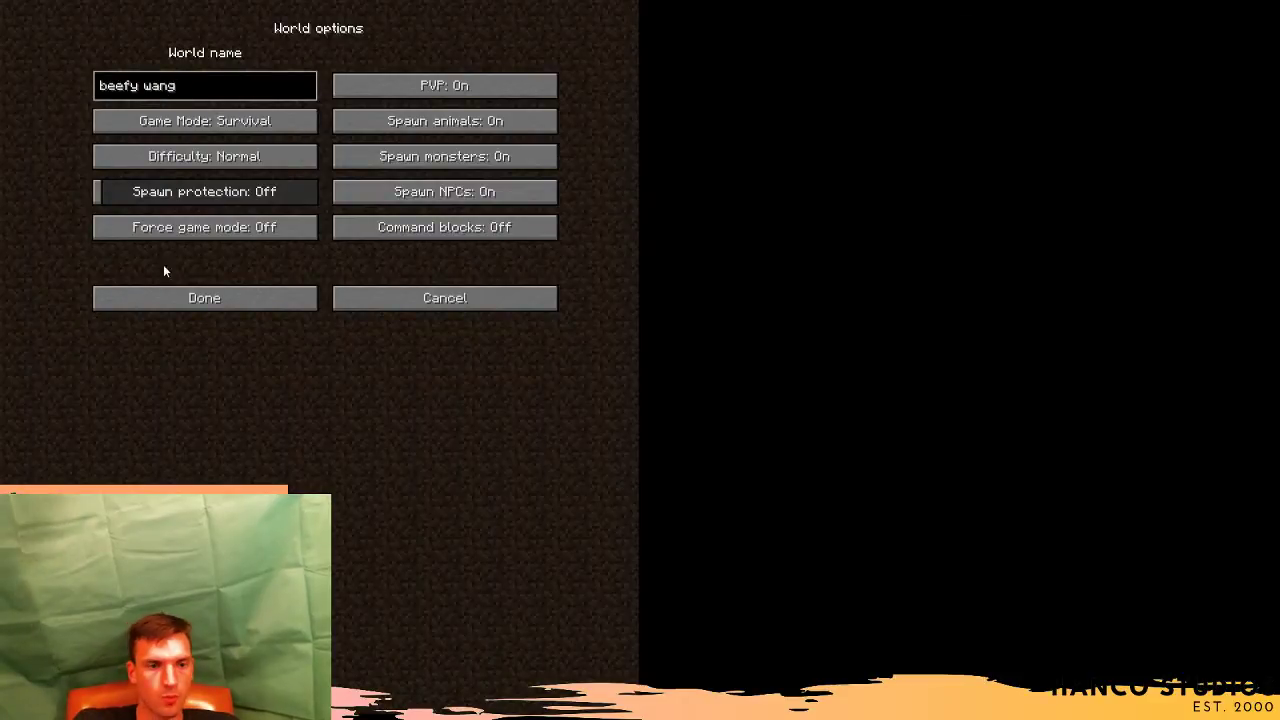
left_click(222, 301)
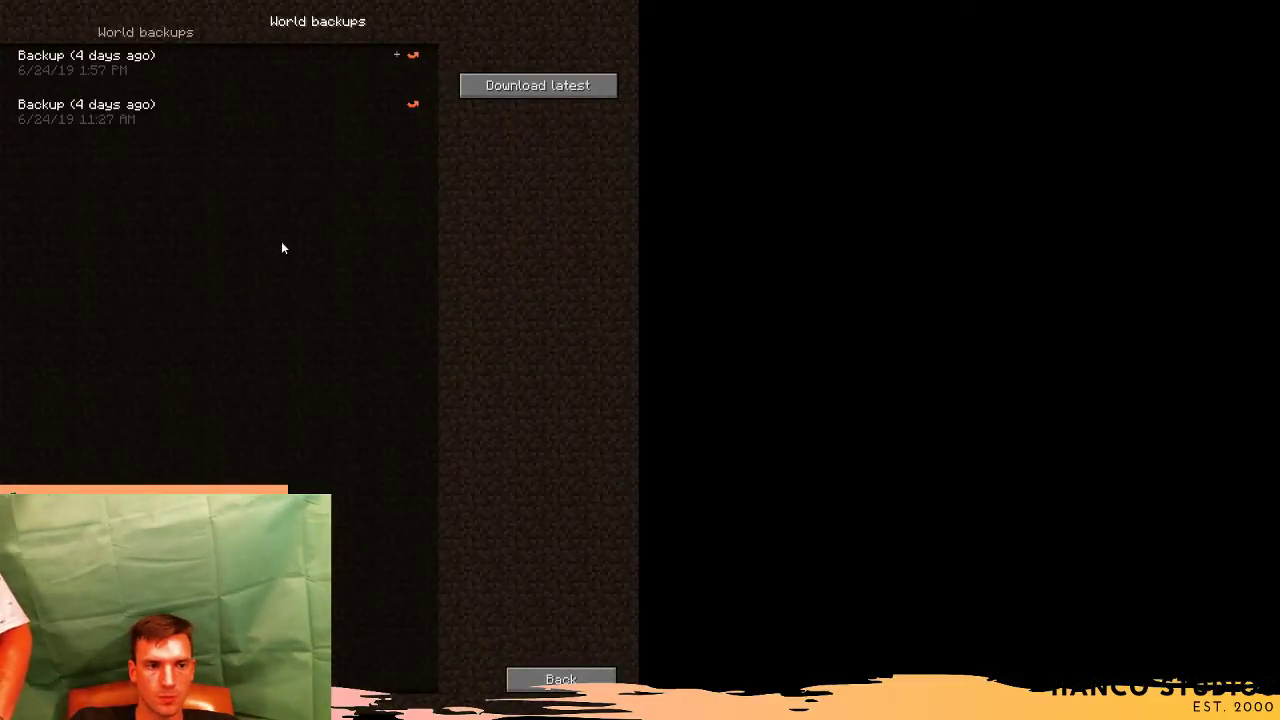
left_click(600, 679)
left_click(522, 291)
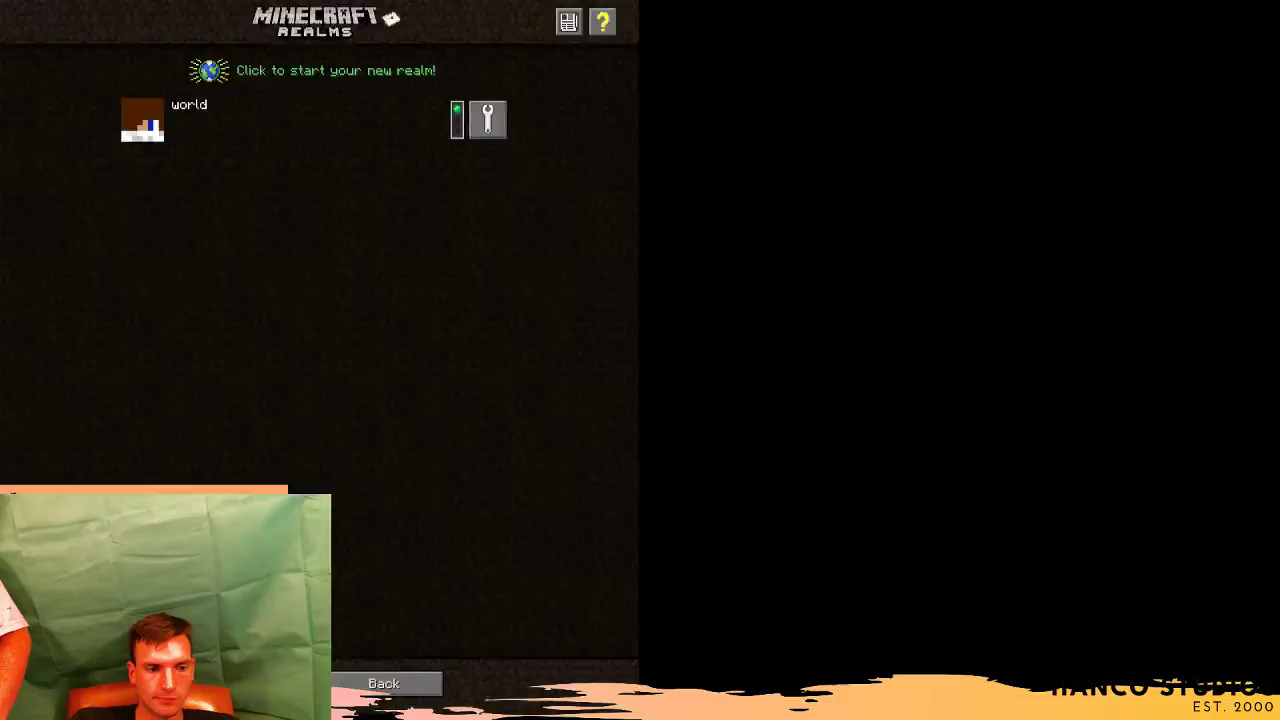
- Leave Realms and set up a new survival world with Bonus Chest turned on
key("Escape")
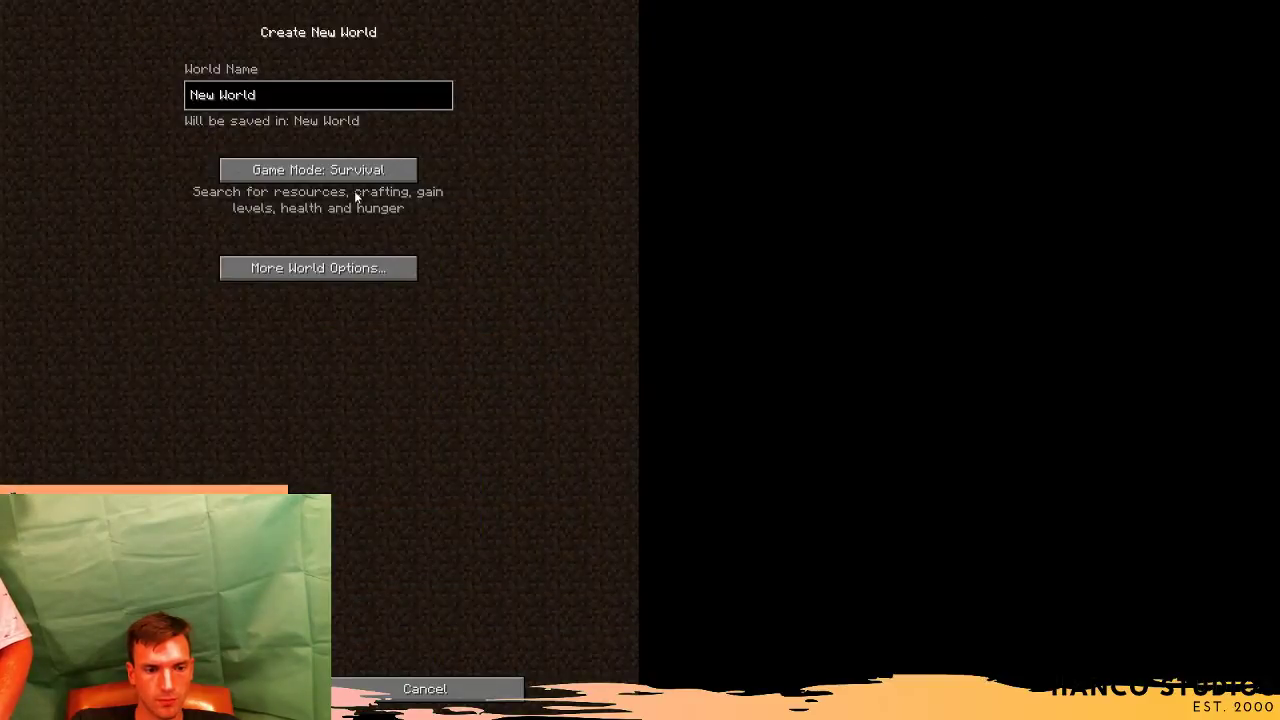
left_click(370, 272)
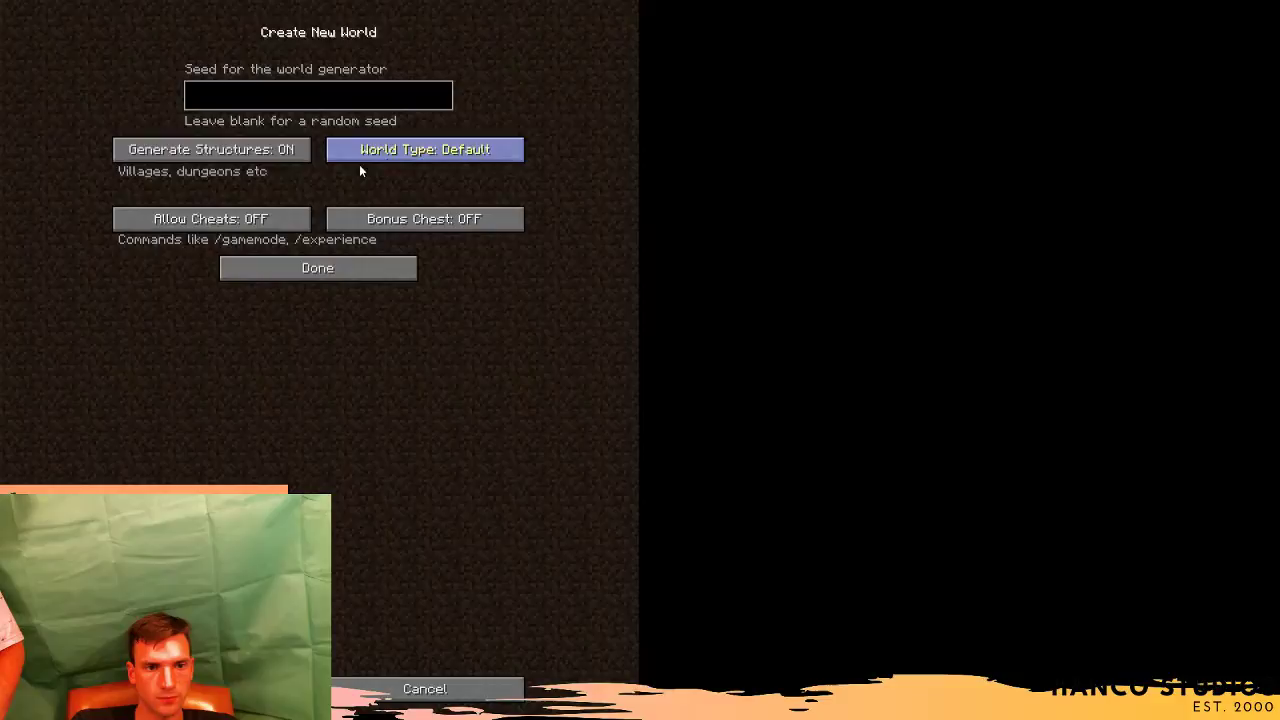
left_click(318, 268)
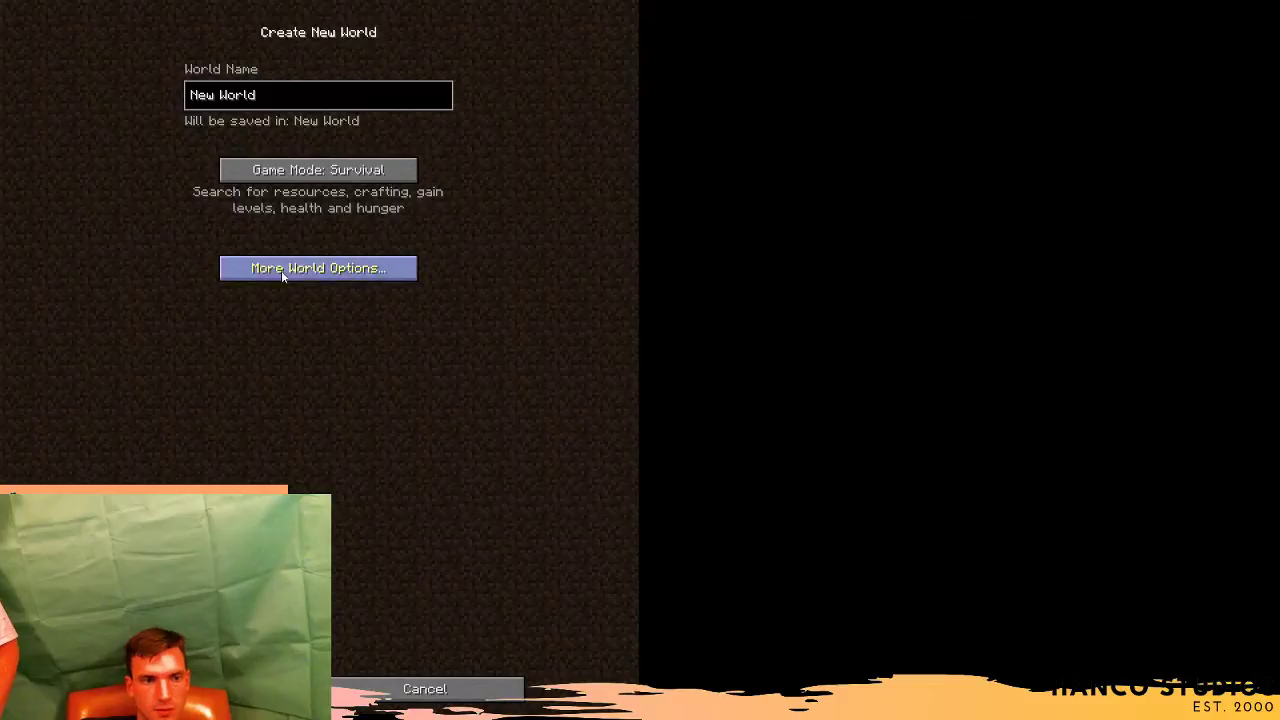
left_click(366, 271)
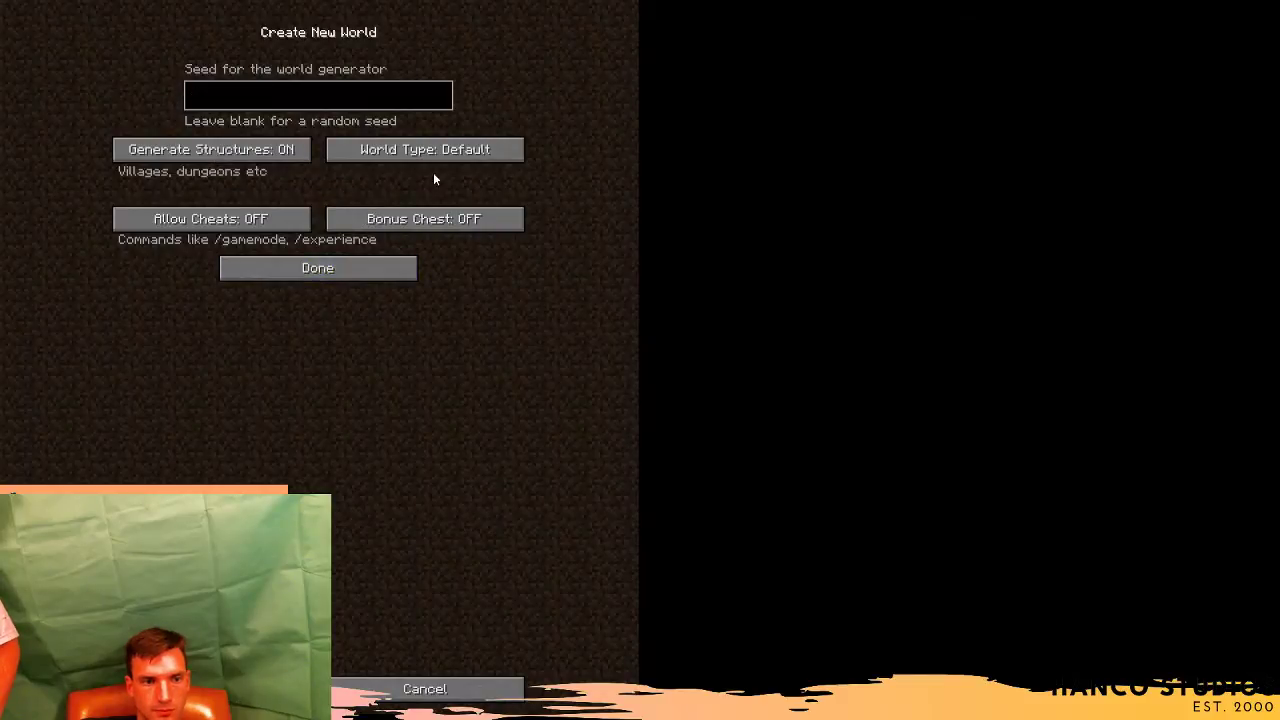
left_click(422, 226)
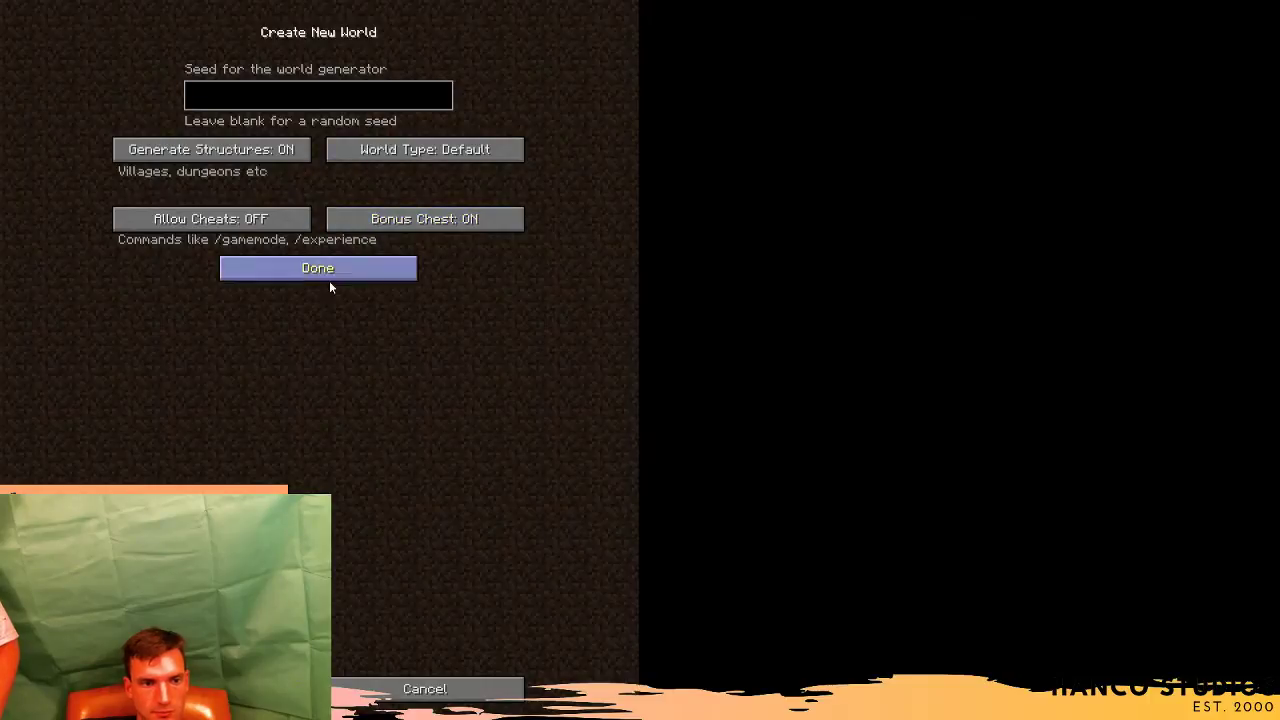